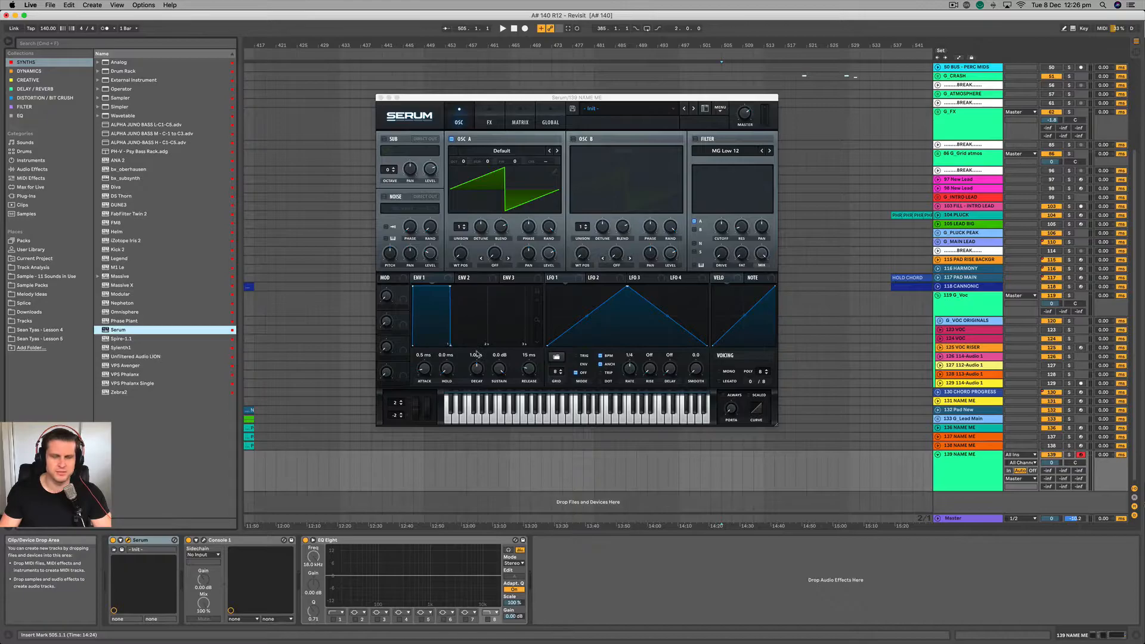
Step: Vary ENV 1's attack time in Serum and finish with it at 0.0 ms
mouse_move(424, 370)
mouse_down()
mouse_move(426, 347)
mouse_move(423, 361)
mouse_up()
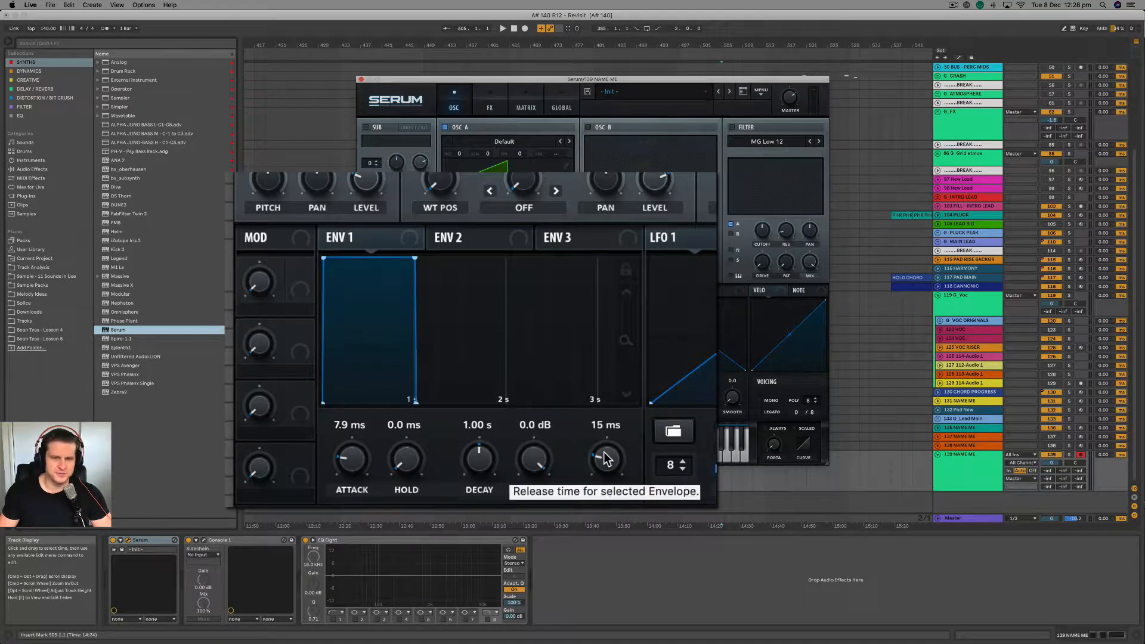
drag(352, 459, 356, 466)
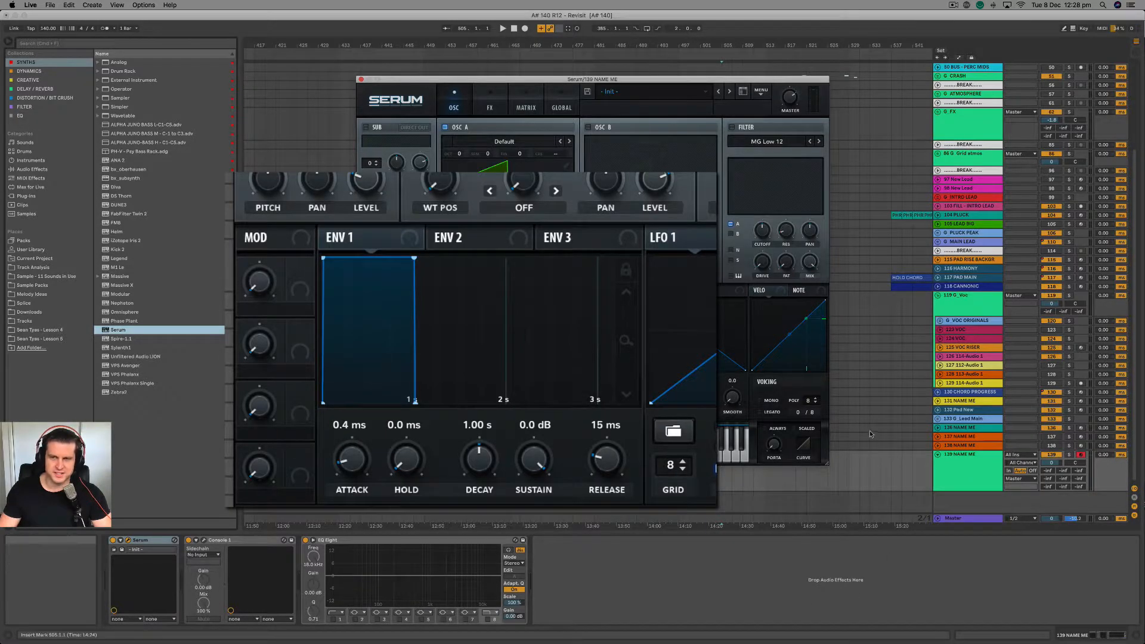
scroll(870, 431, up, 5)
scroll(870, 430, down, 5)
drag(347, 480, 363, 385)
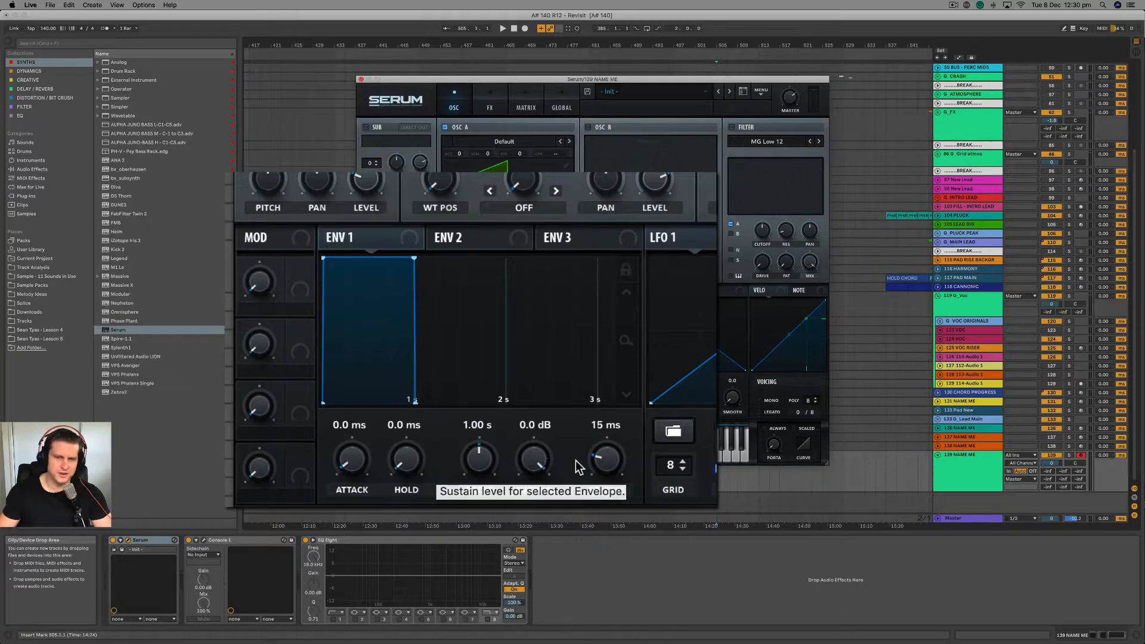
Step: Lower ENV 1's sustain to -11.8 dB, try a 2.21 s decay, and settle the decay at 855 ms
drag(536, 463, 535, 508)
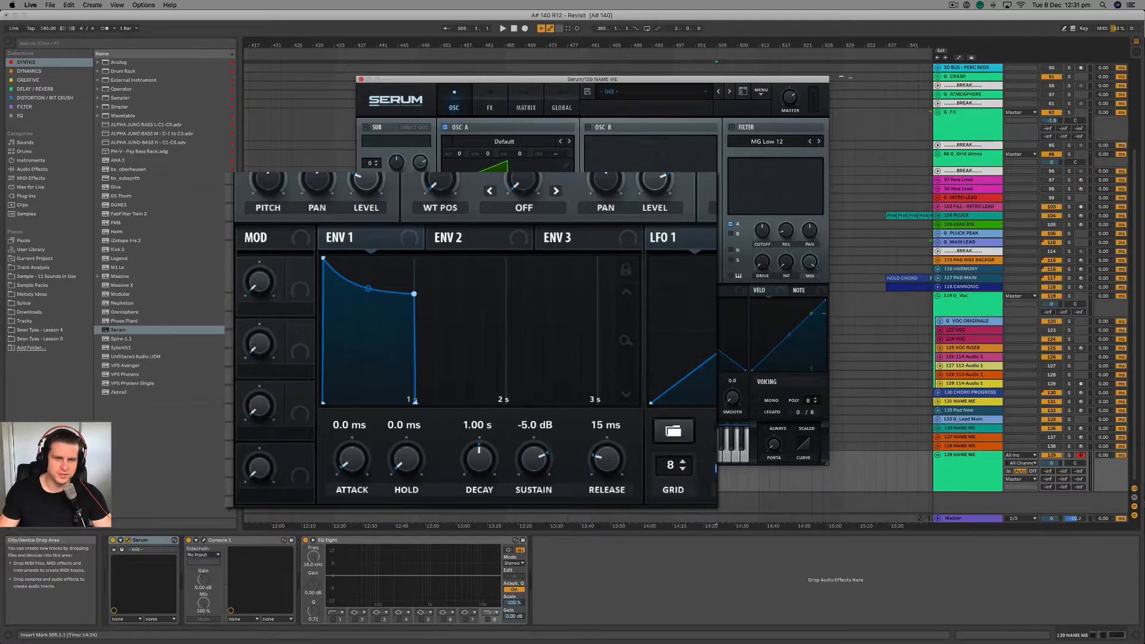
mouse_move(474, 455)
mouse_down()
mouse_move(474, 474)
mouse_move(484, 440)
mouse_up()
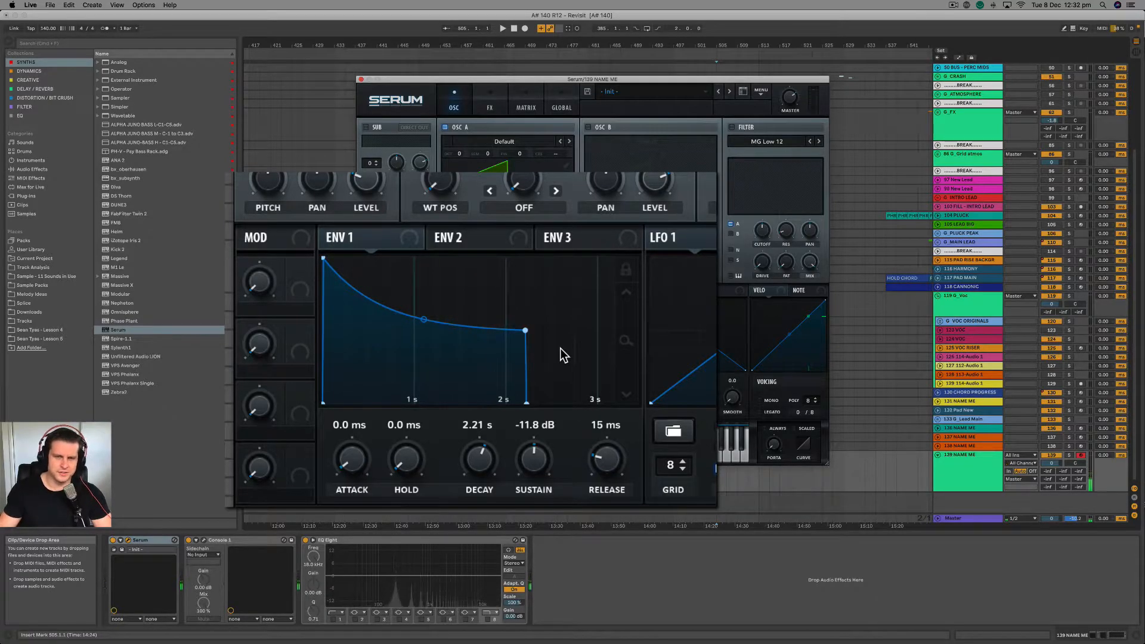
drag(476, 467, 468, 494)
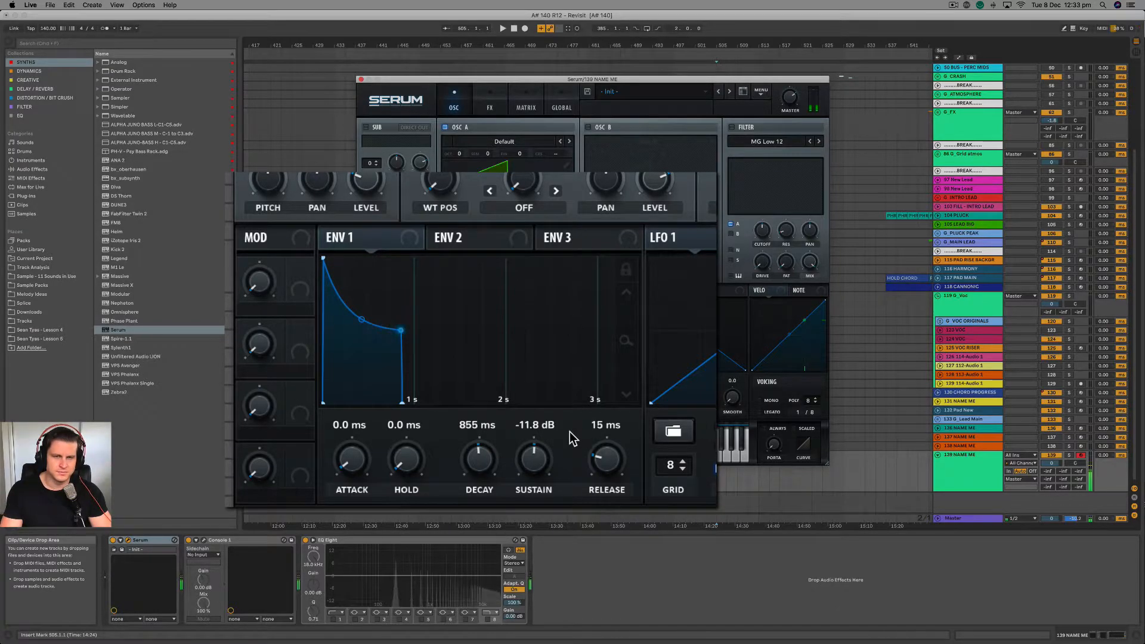
Step: Shape ENV 1 with a 900 ms hold, a -10.5 dB sustain and a 765 ms release
drag(608, 462, 608, 458)
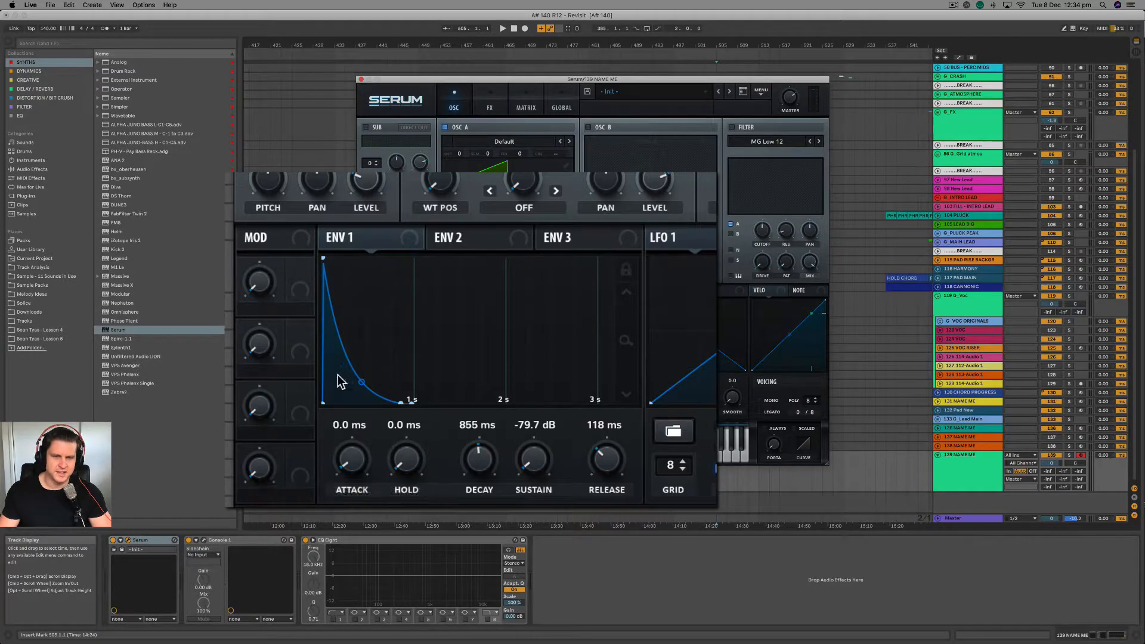
drag(407, 466, 423, 401)
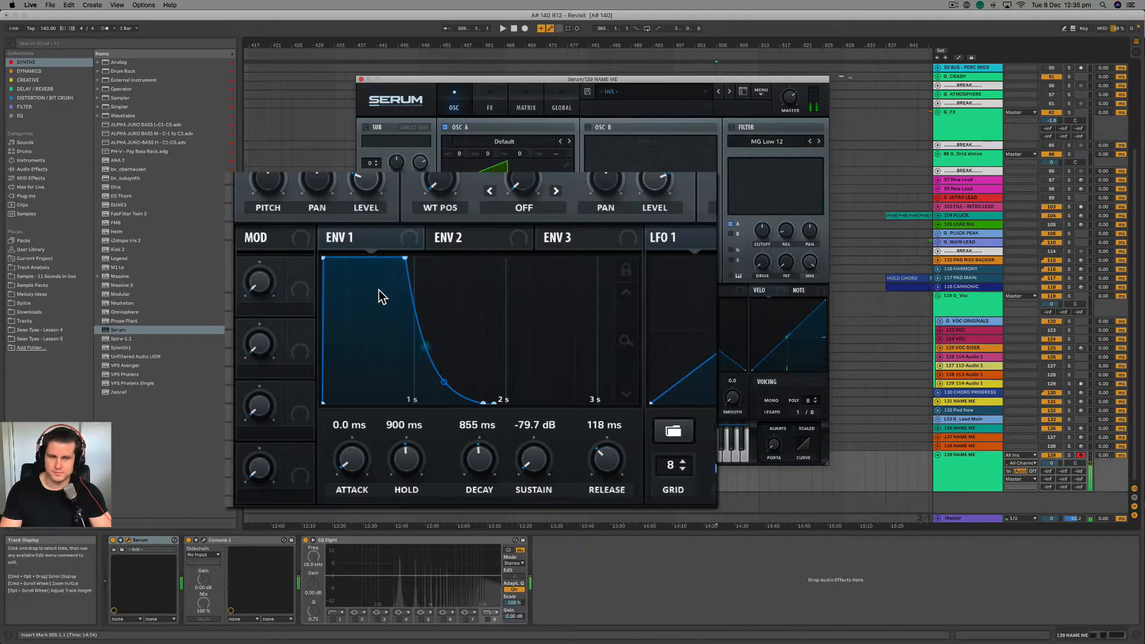
drag(539, 460, 557, 382)
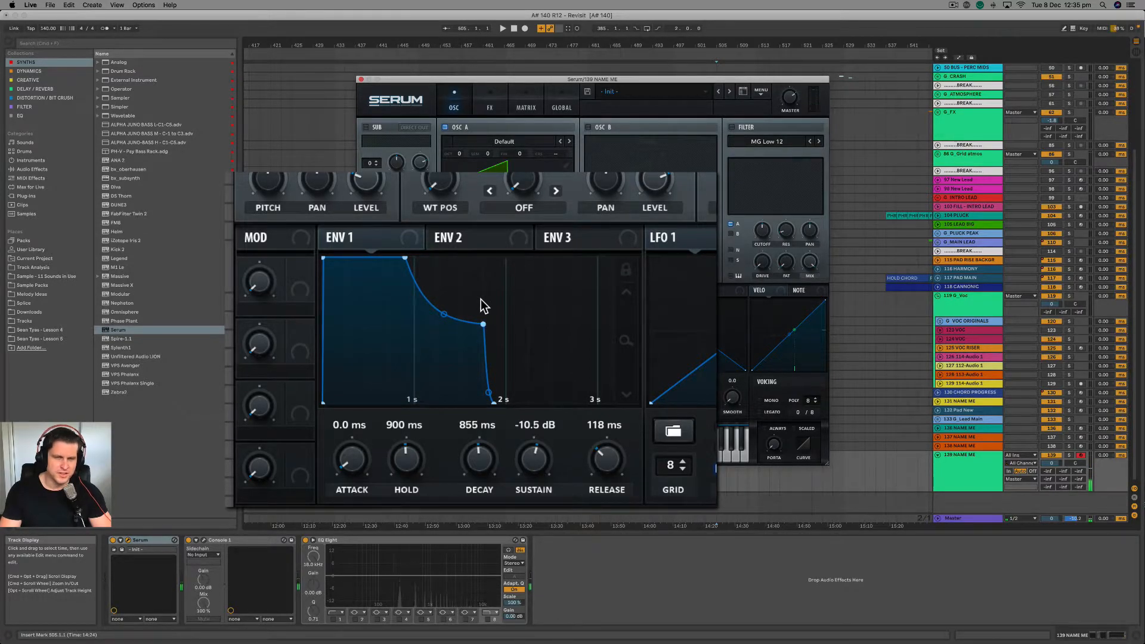
drag(614, 470, 622, 444)
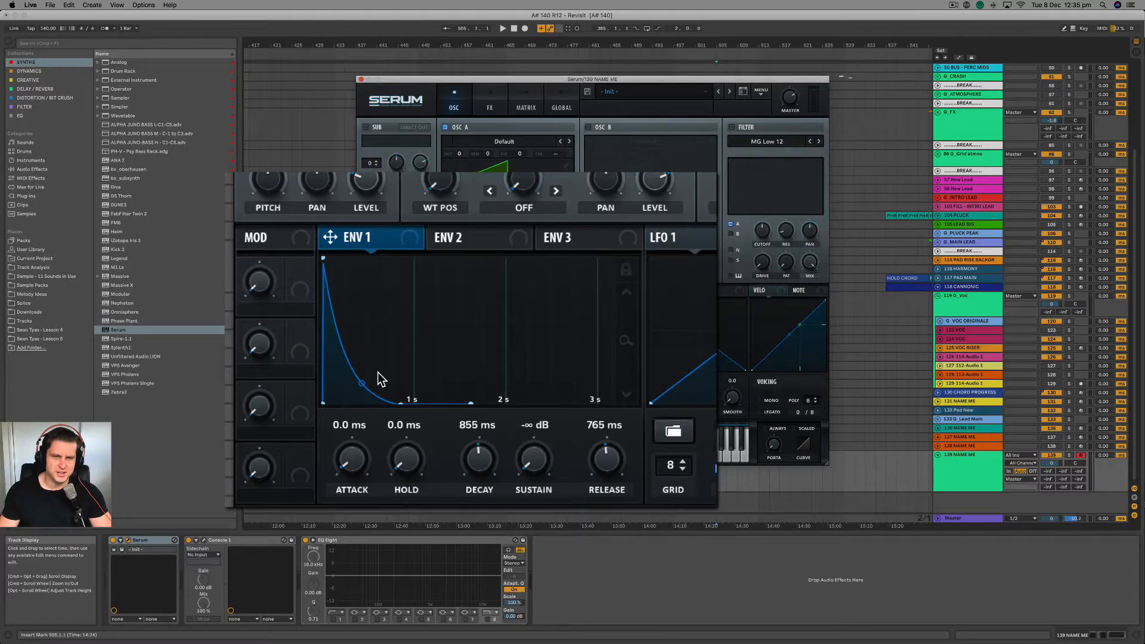
Step: Drop ENV 1's sustain to -∞ dB and bend its decay curve outward and back inward
drag(399, 403, 409, 275)
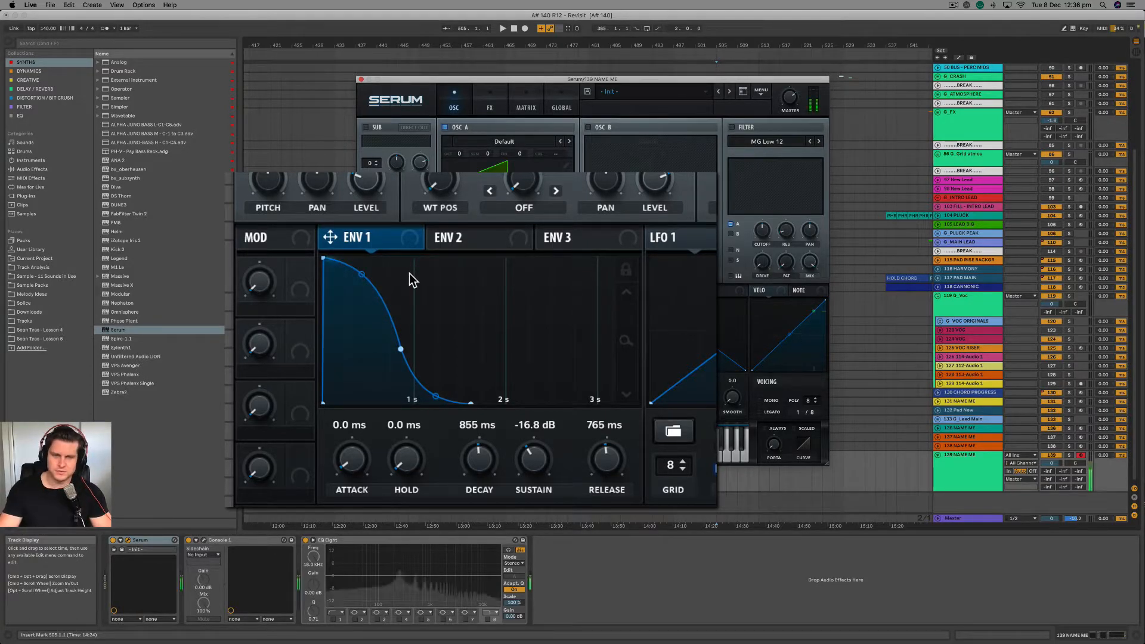
drag(534, 460, 534, 489)
drag(364, 287, 372, 261)
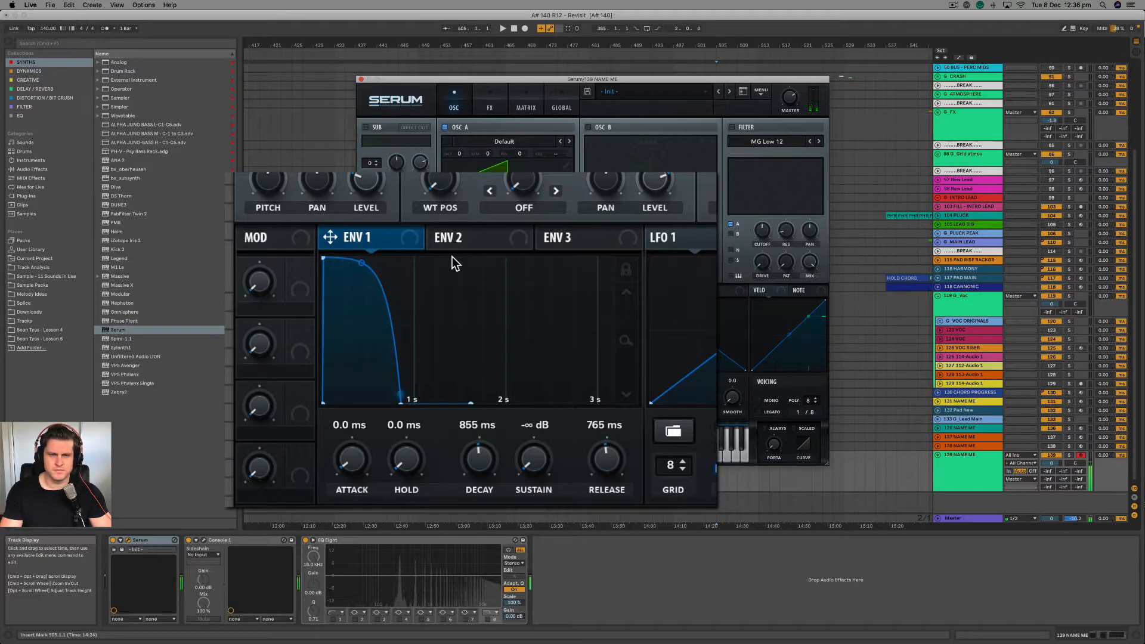
drag(361, 263, 349, 358)
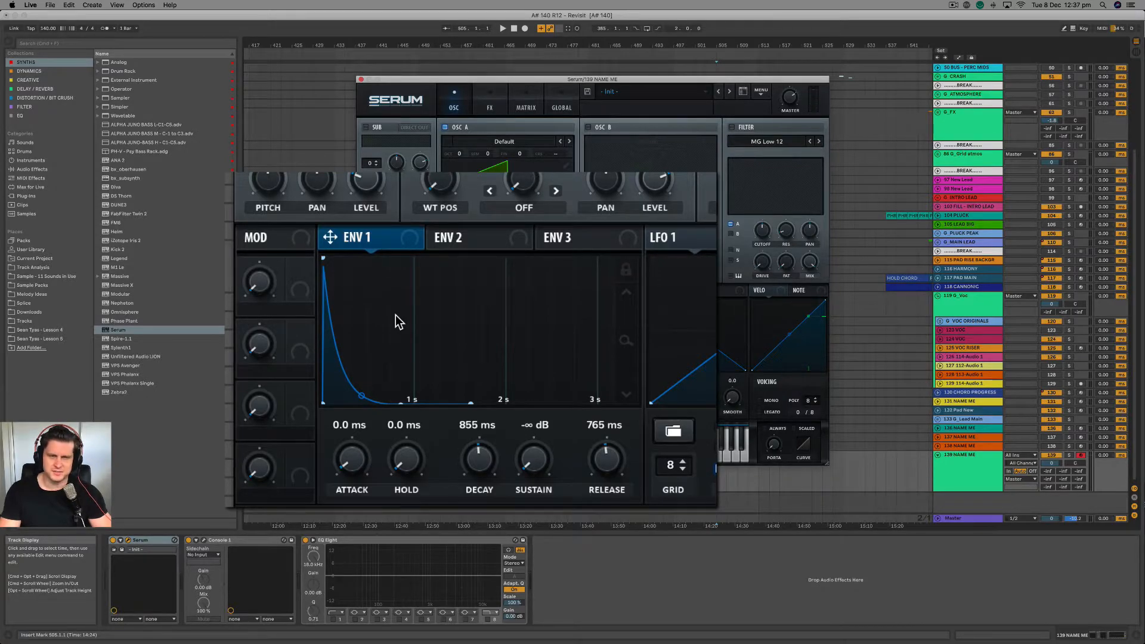
drag(471, 403, 379, 265)
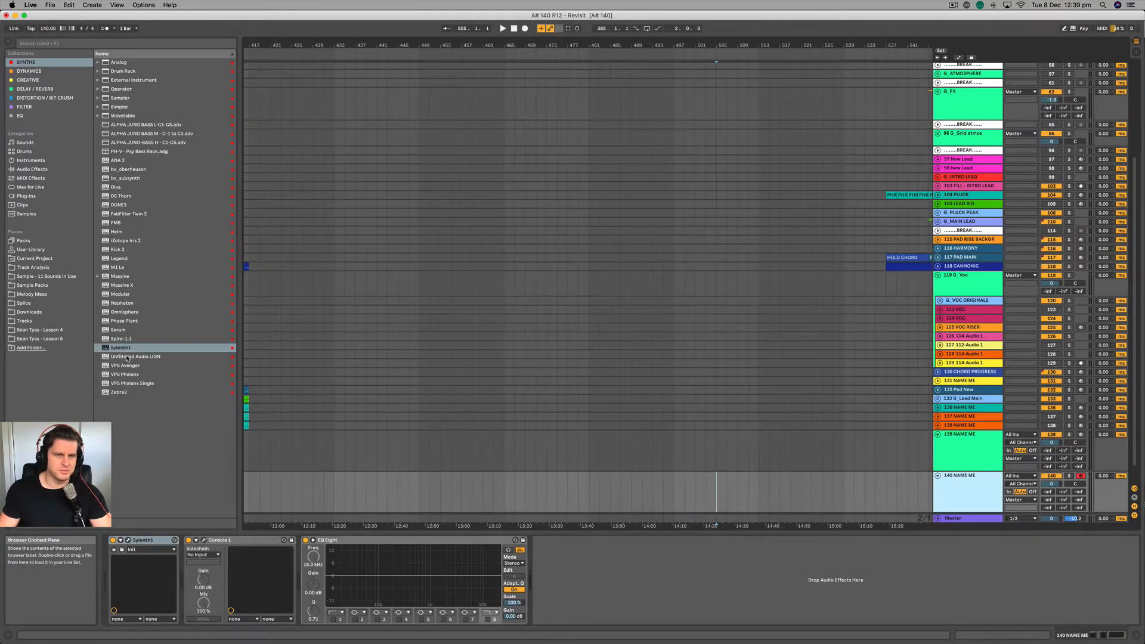
Step: Load Spire-1.1 on track 140 and reshape its first envelope by lowering sustain and raising decay and attack
click(122, 339)
double_click(122, 339)
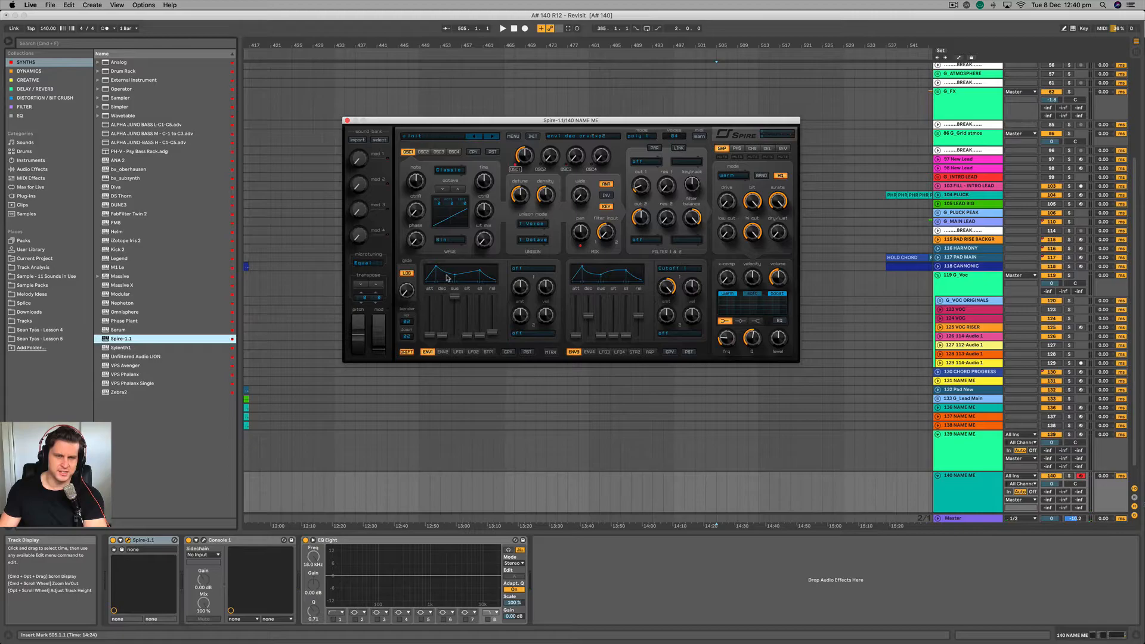
drag(454, 297, 449, 418)
drag(441, 336, 441, 282)
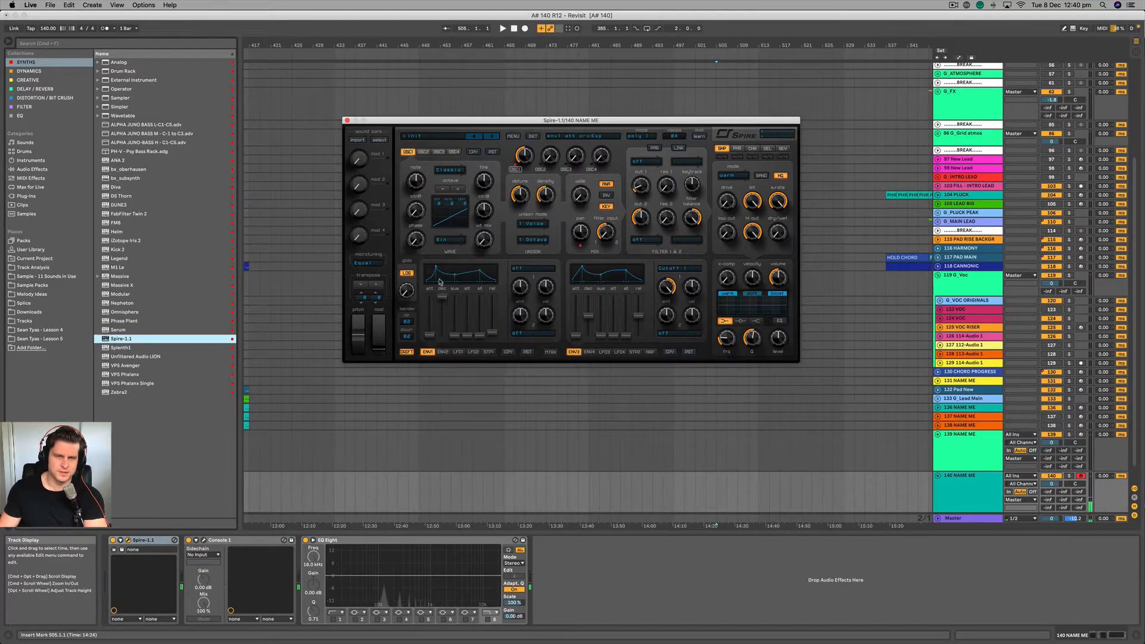
drag(430, 335, 433, 277)
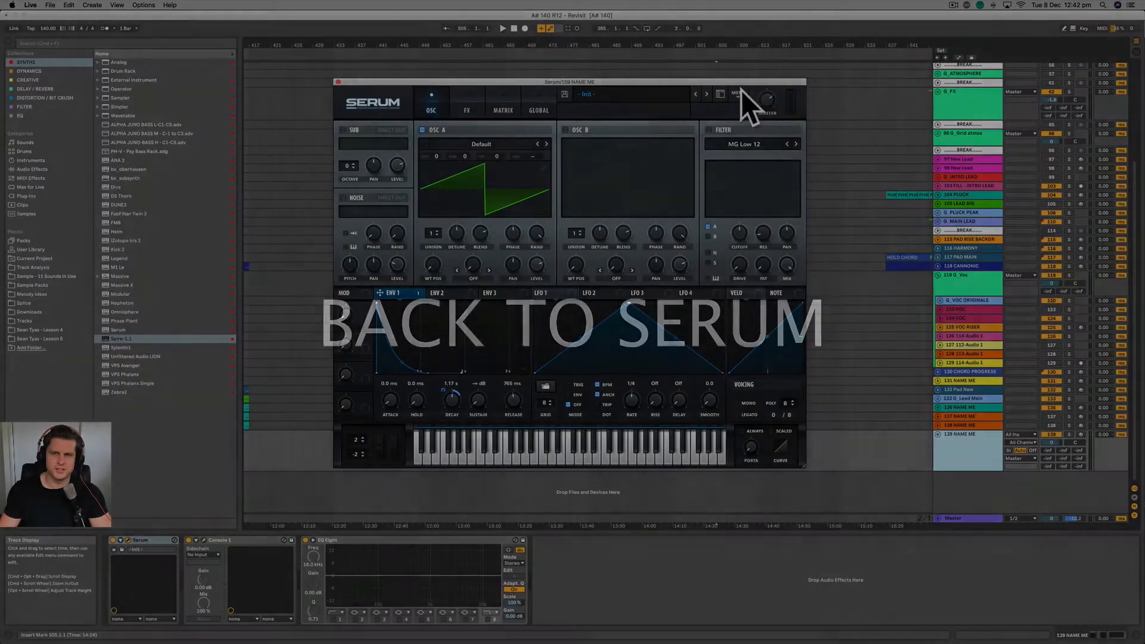
Step: Return to Serum on track 139 and lengthen the pluck patch's ENV 1 decay
click(739, 93)
click(465, 312)
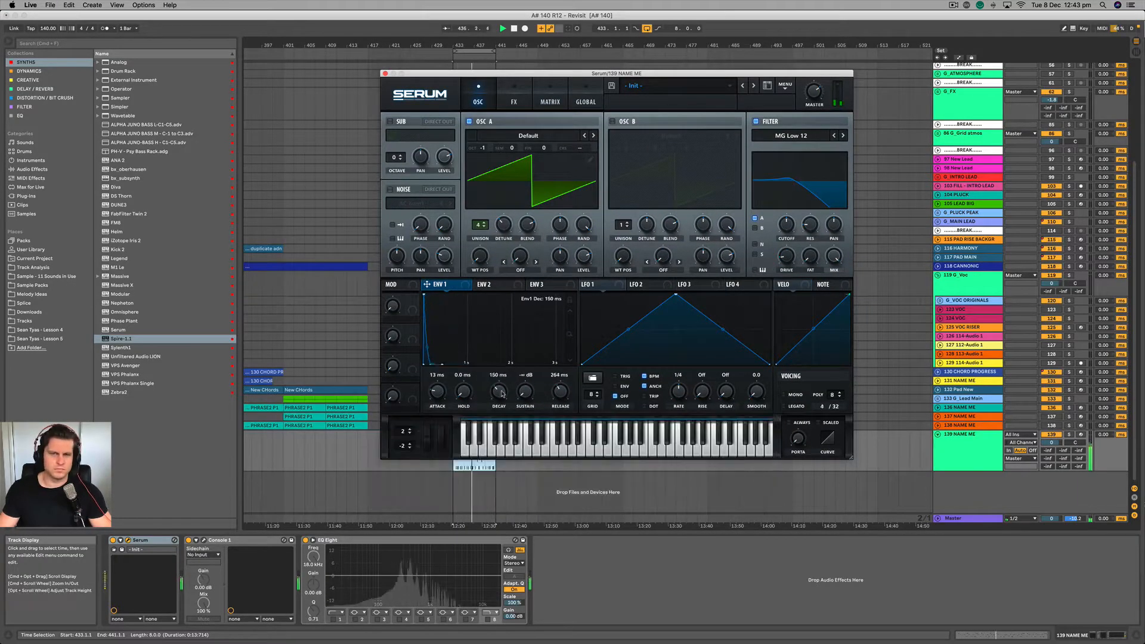
drag(499, 391, 499, 382)
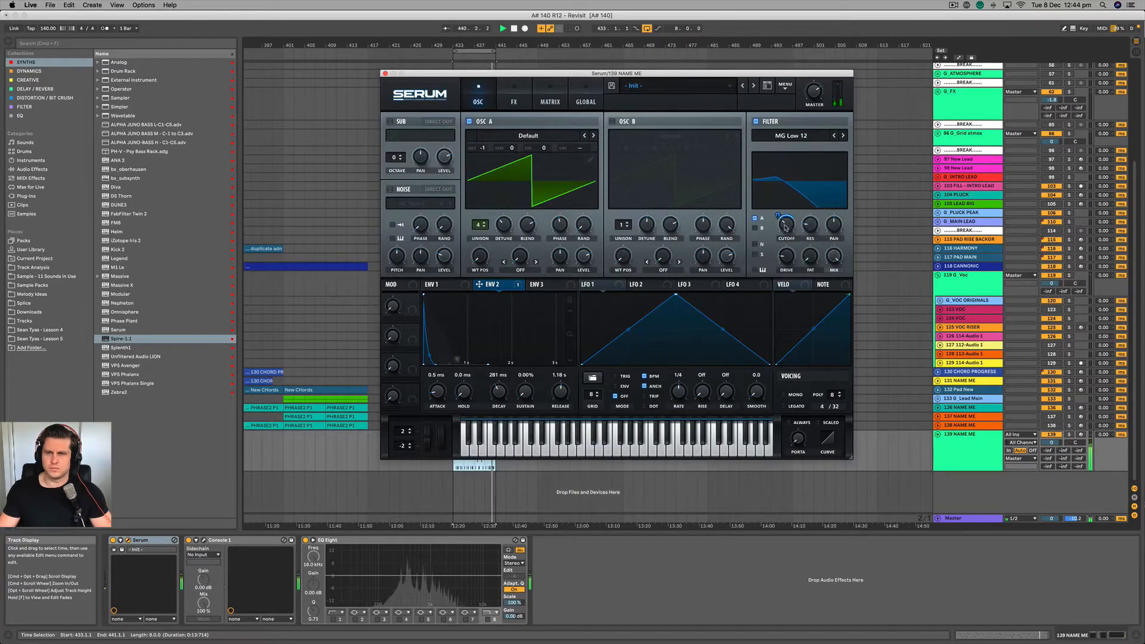
mouse_move(787, 225)
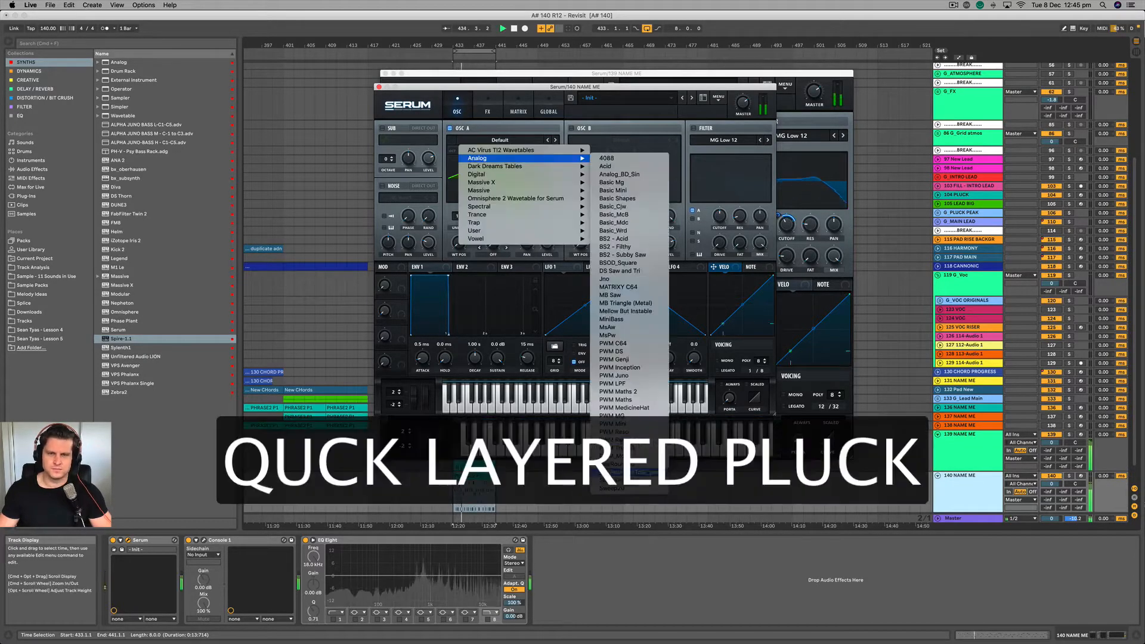
Step: Set oscillator A of the Serum on track 140 to the SawRounded wavetable, octave -1, with 4 unison voices
click(617, 352)
drag(461, 151, 461, 157)
drag(458, 216, 459, 203)
Step: Enable the filter in track 140's Serum and modulate its cutoff with ENV 2 at 0.00% sustain
click(693, 128)
drag(463, 267, 719, 216)
drag(498, 358, 498, 411)
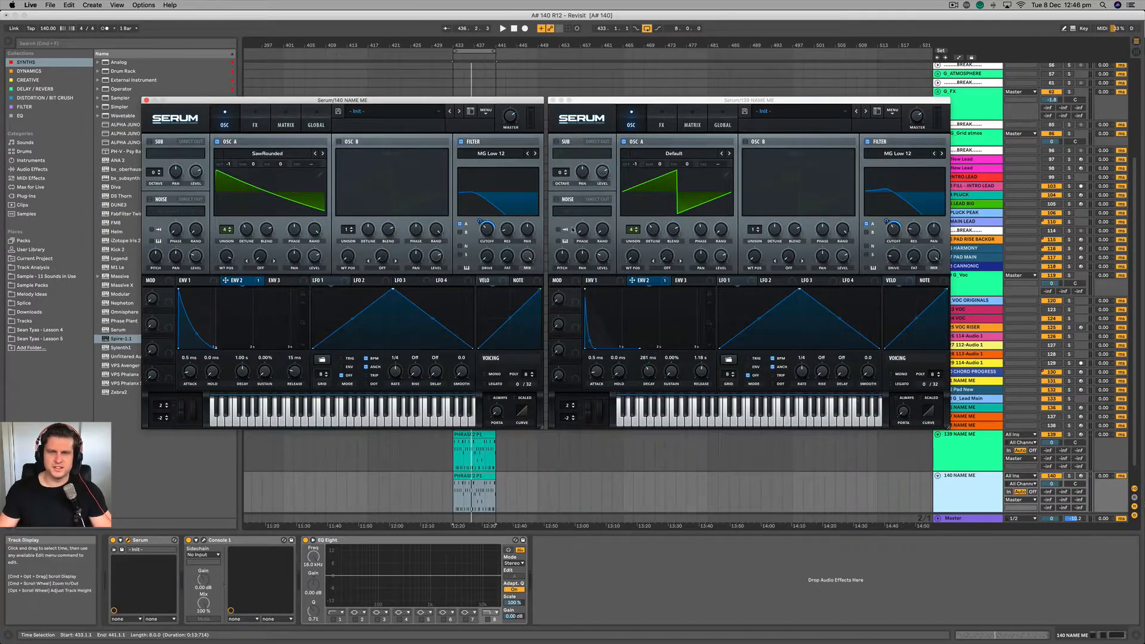
Step: Play the layered pluck loop and bring up the oscillator pages of both Serum instances
key(space)
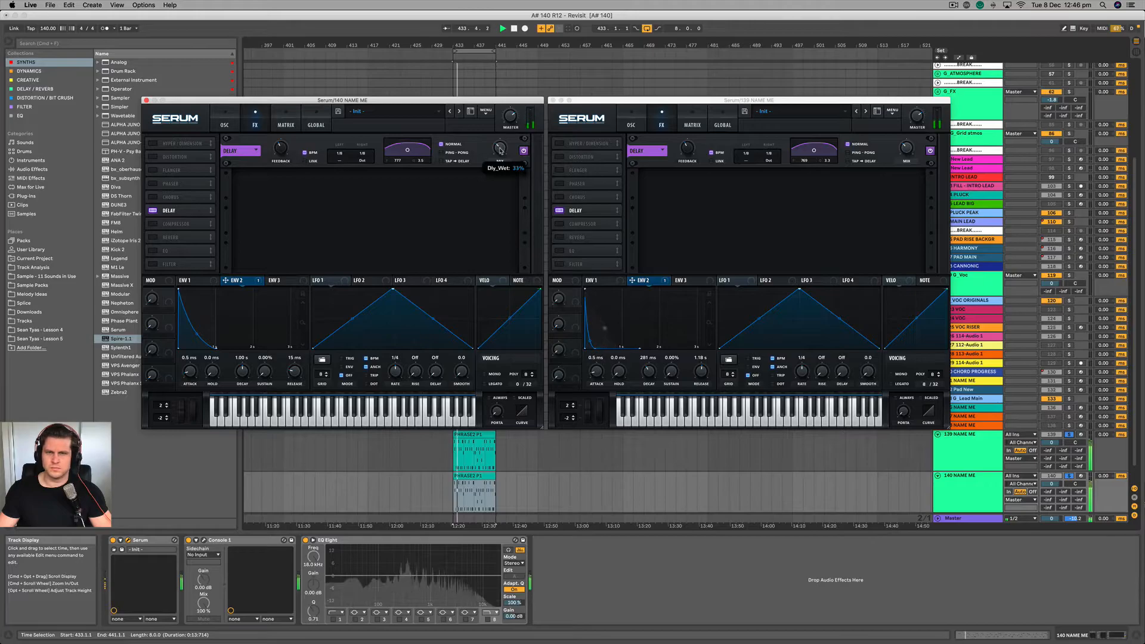
click(235, 121)
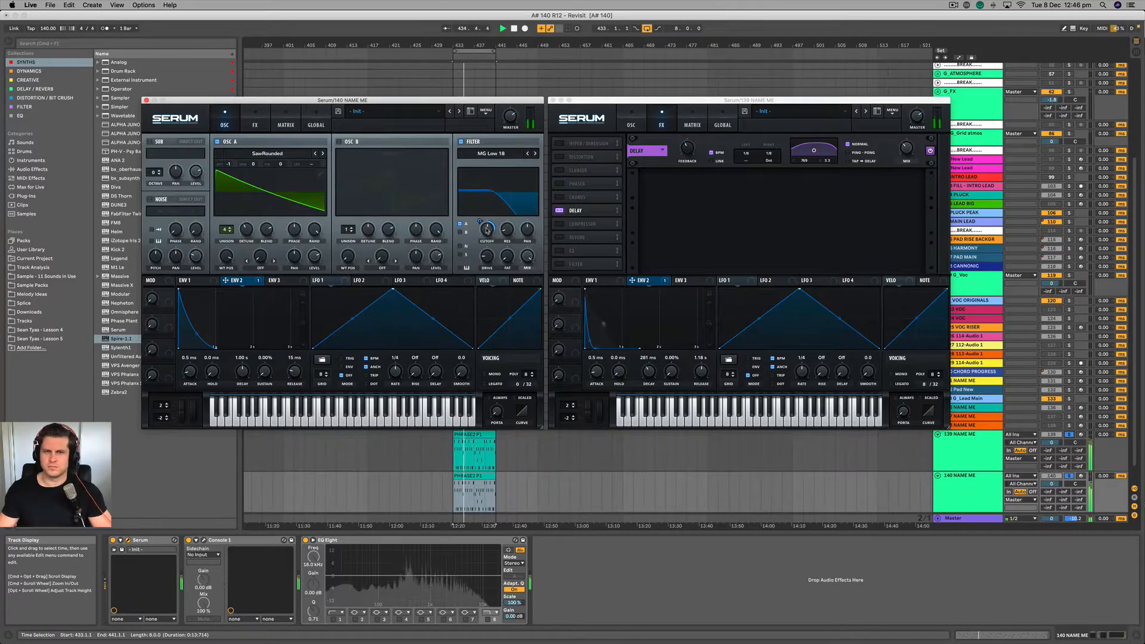
mouse_move(487, 229)
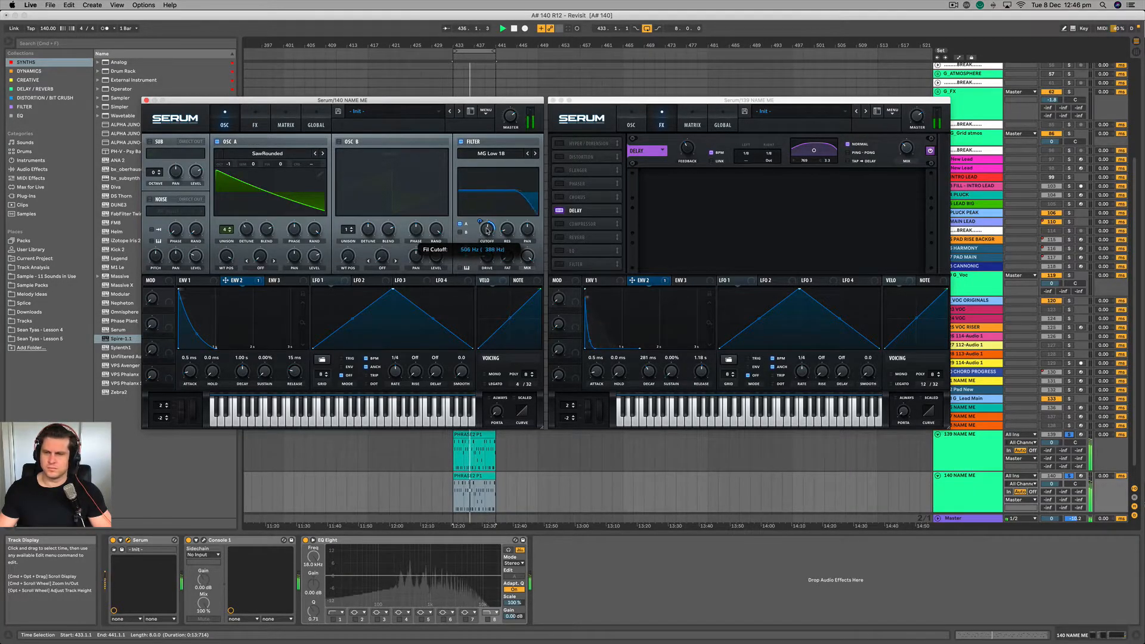
click(632, 124)
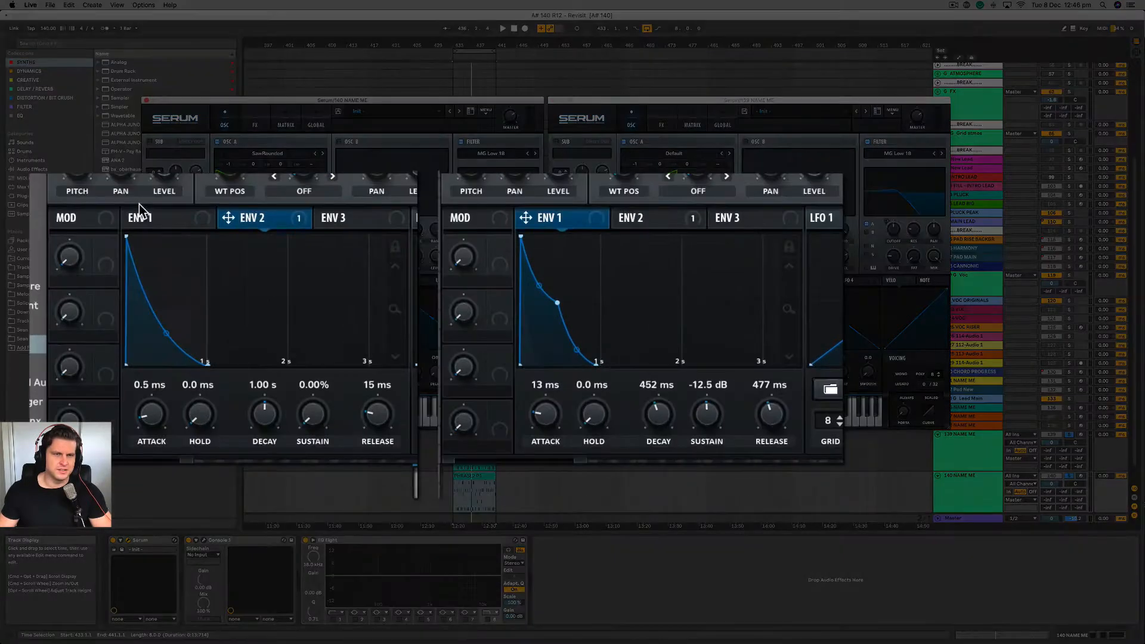
Step: Show ENV 1 in track 140's Serum and try attacks of 752 ms there and 292 ms on track 139
click(184, 279)
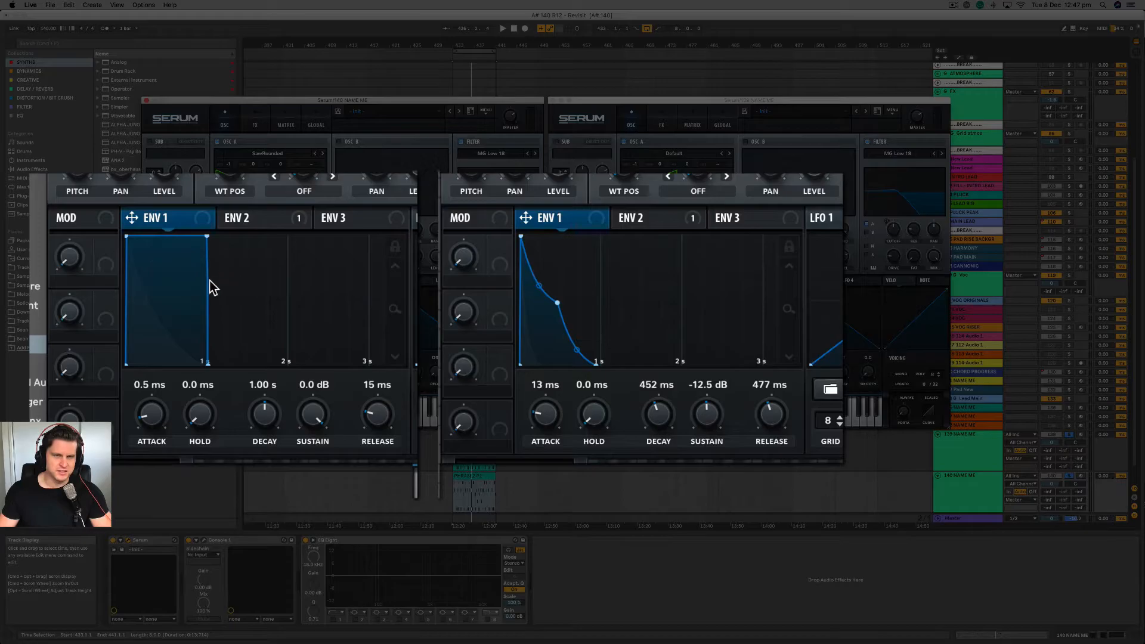
drag(546, 415, 546, 346)
drag(151, 415, 150, 388)
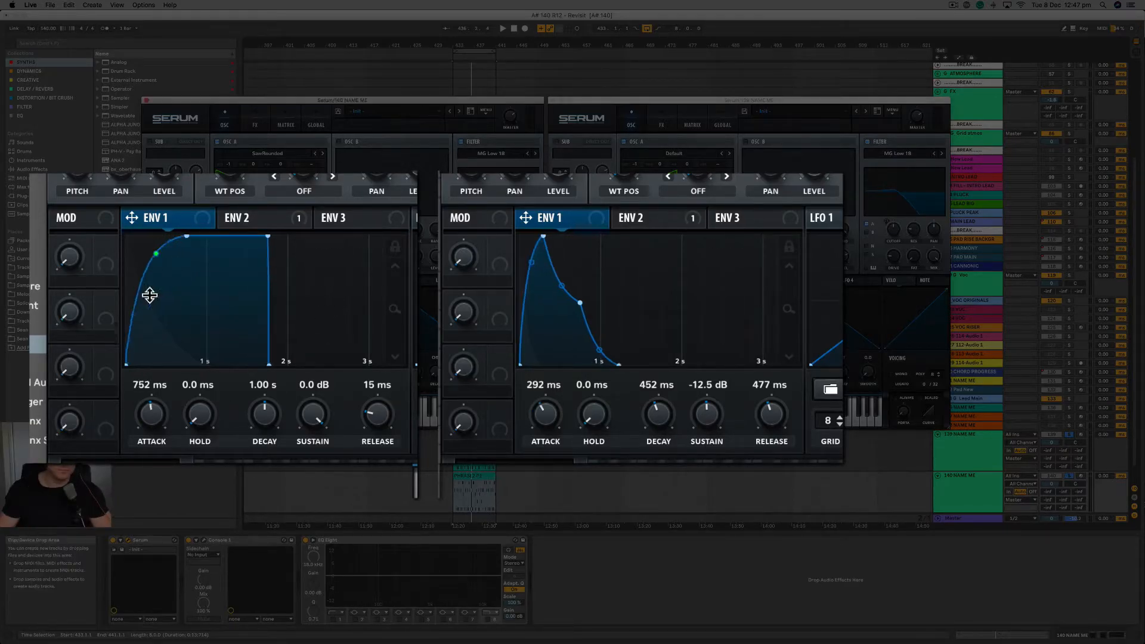
Step: Give both layers' ENV 1 a 13 ms attack and match track 140 to 452 ms decay, -12.5 dB sustain and 477 ms release
drag(546, 415, 546, 478)
drag(264, 415, 264, 442)
drag(321, 418, 323, 447)
drag(377, 430, 375, 420)
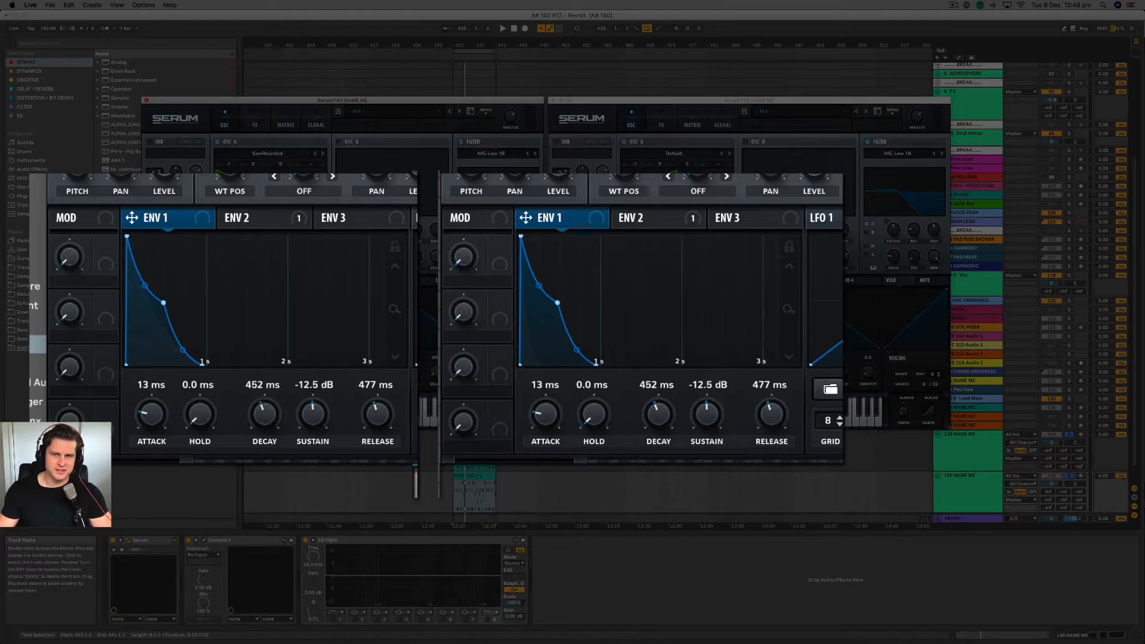
Step: Check oscillator A's fine tuning in both Serum instances and play the layers while adjusting track 139's filter cutoff
click(689, 169)
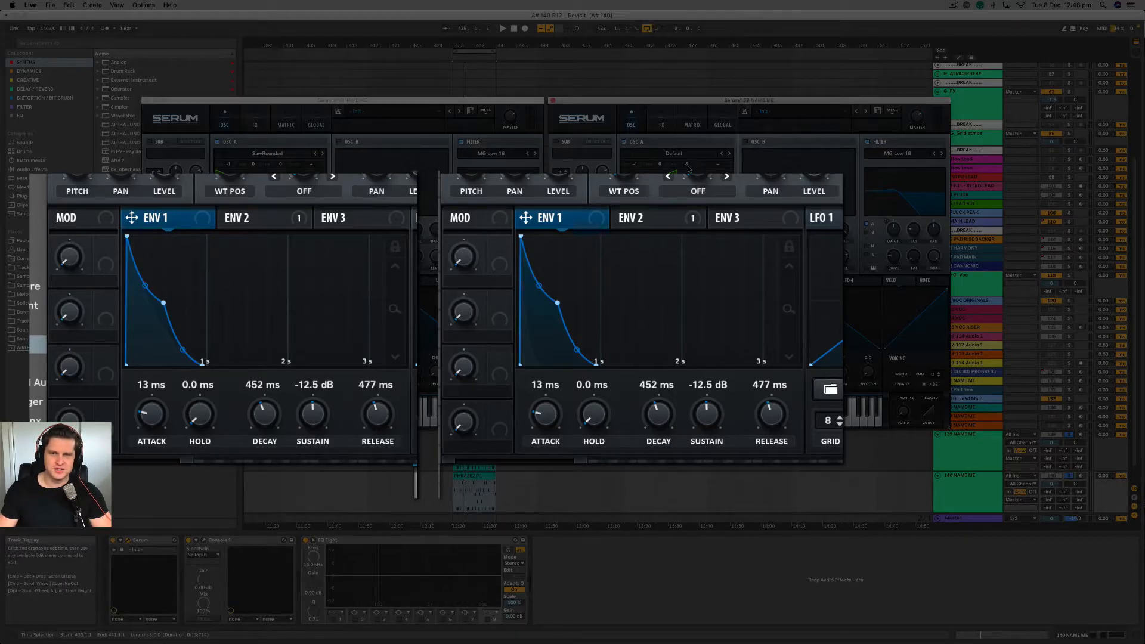
click(281, 157)
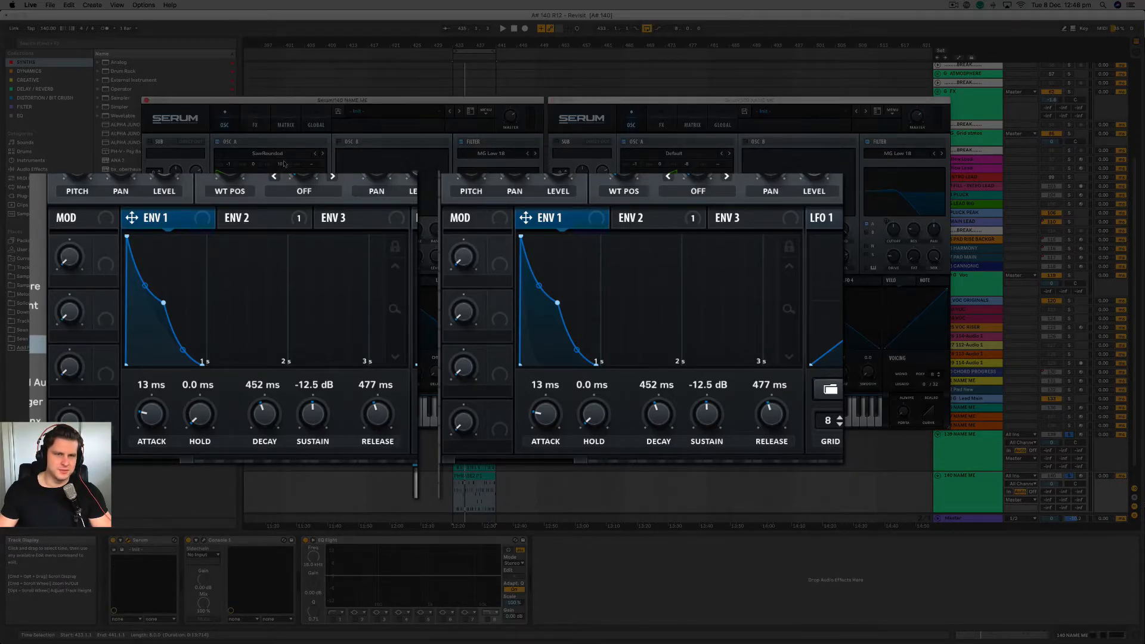
key(space)
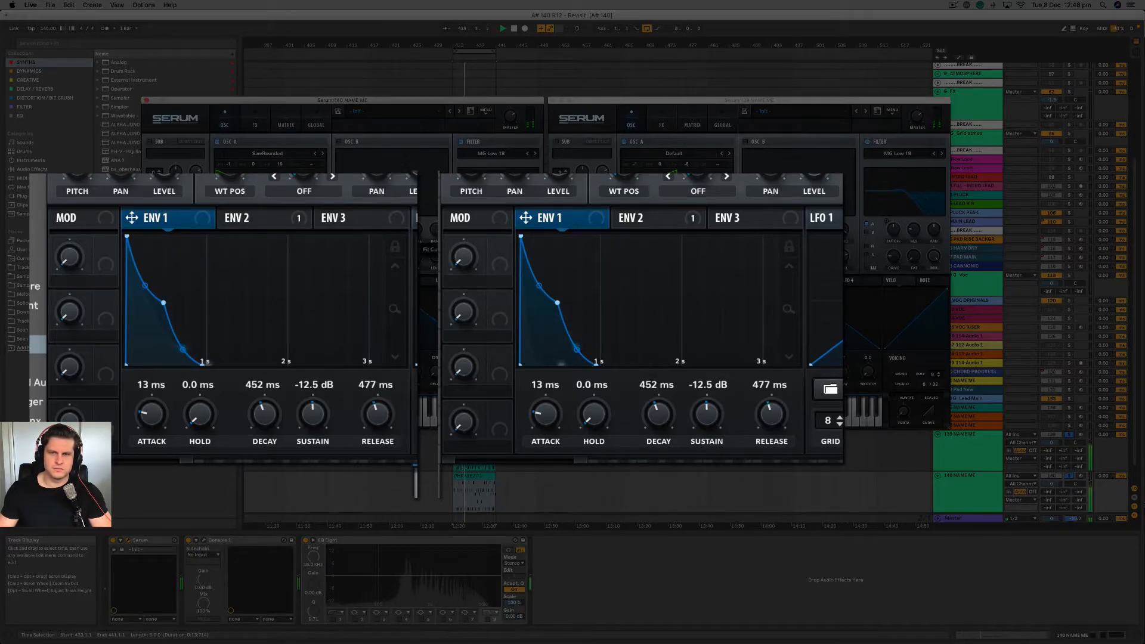
click(896, 228)
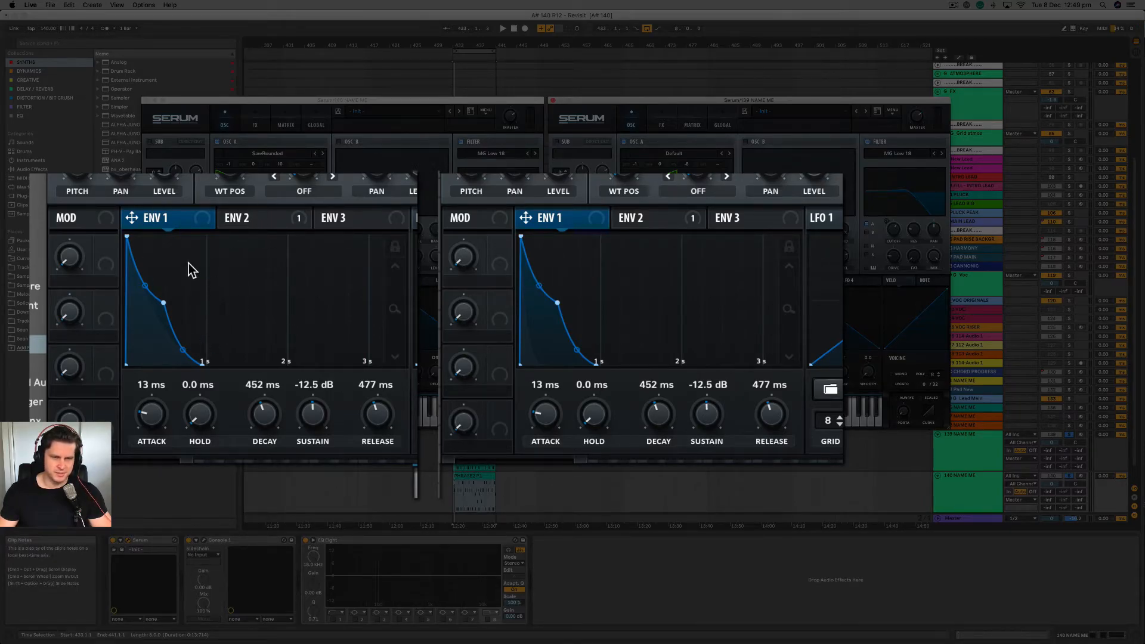
Step: Set track 140's ENV 1 to 3.2 ms attack, 0.0 ms decay, 0.0 dB sustain and 189 ms release, and audition it
drag(152, 414, 151, 430)
drag(372, 438, 372, 446)
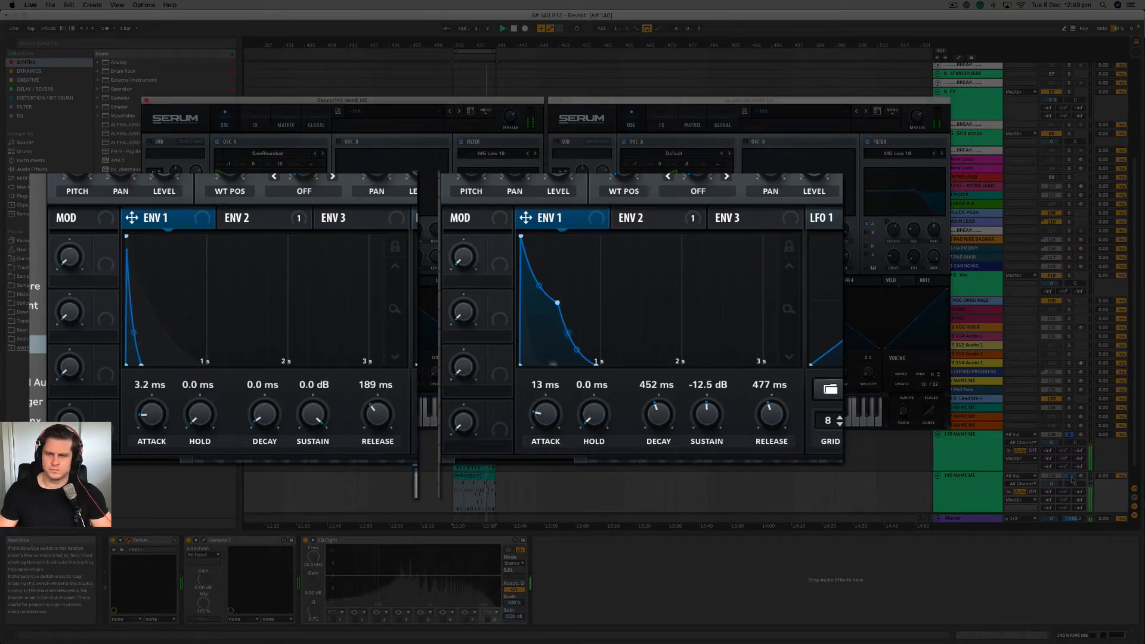
key(space)
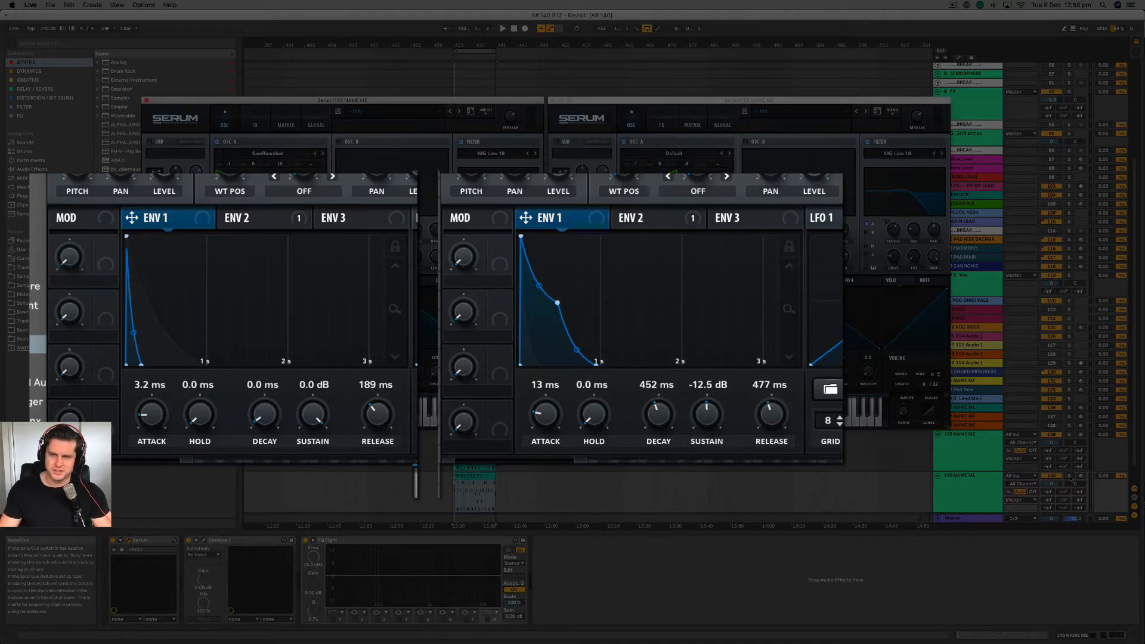
Step: Solo track 140 for playback of the layered pluck and select track 139
click(1072, 477)
key(space)
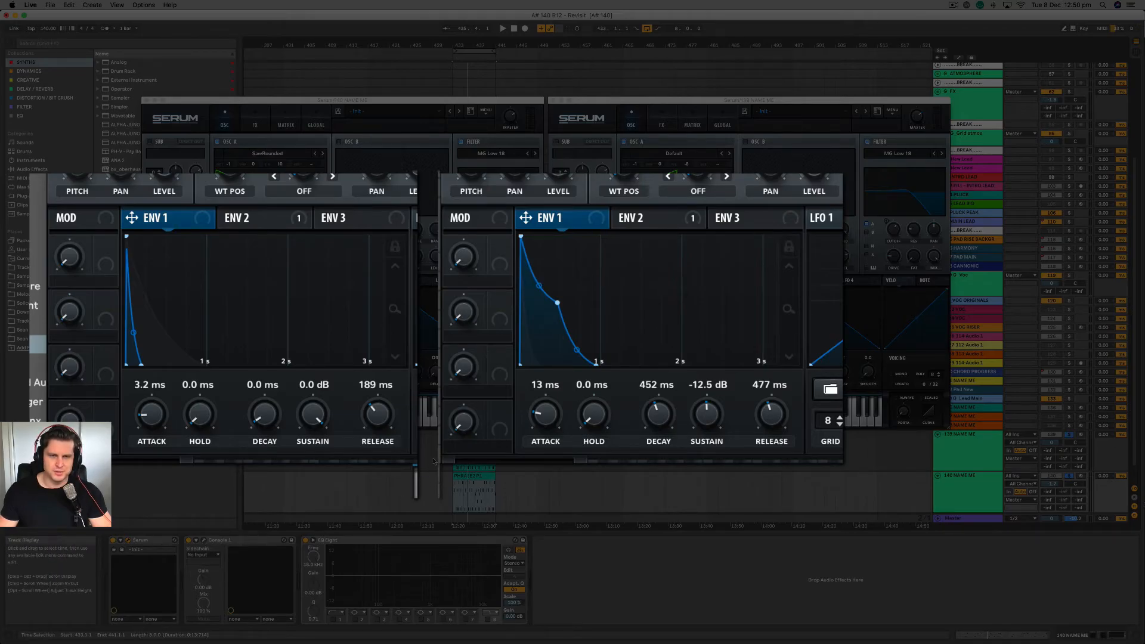
click(984, 452)
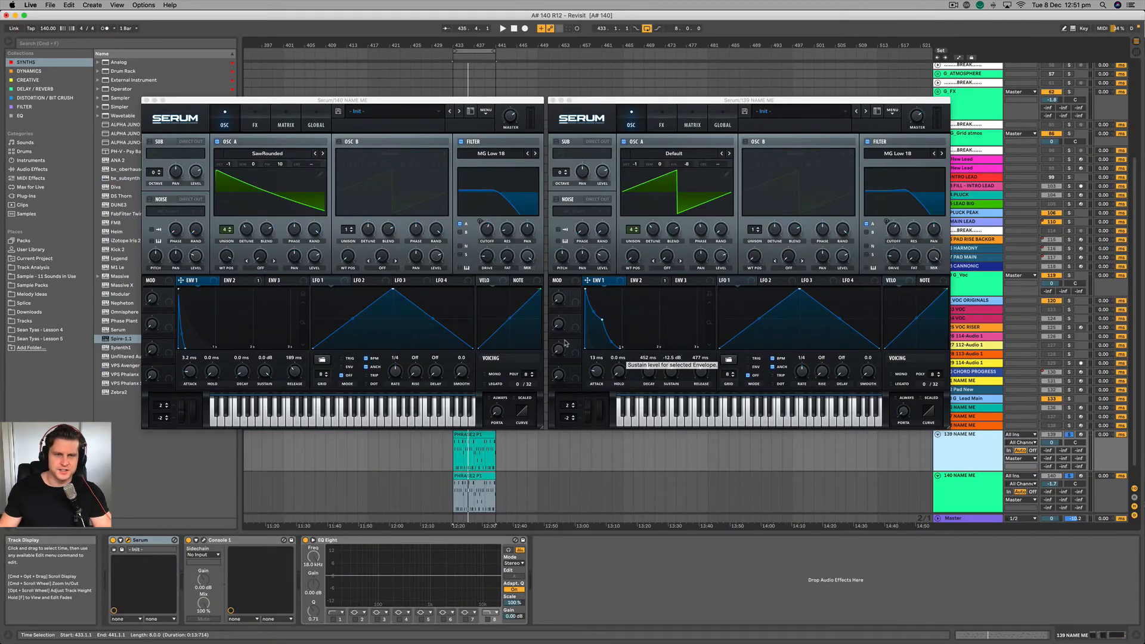